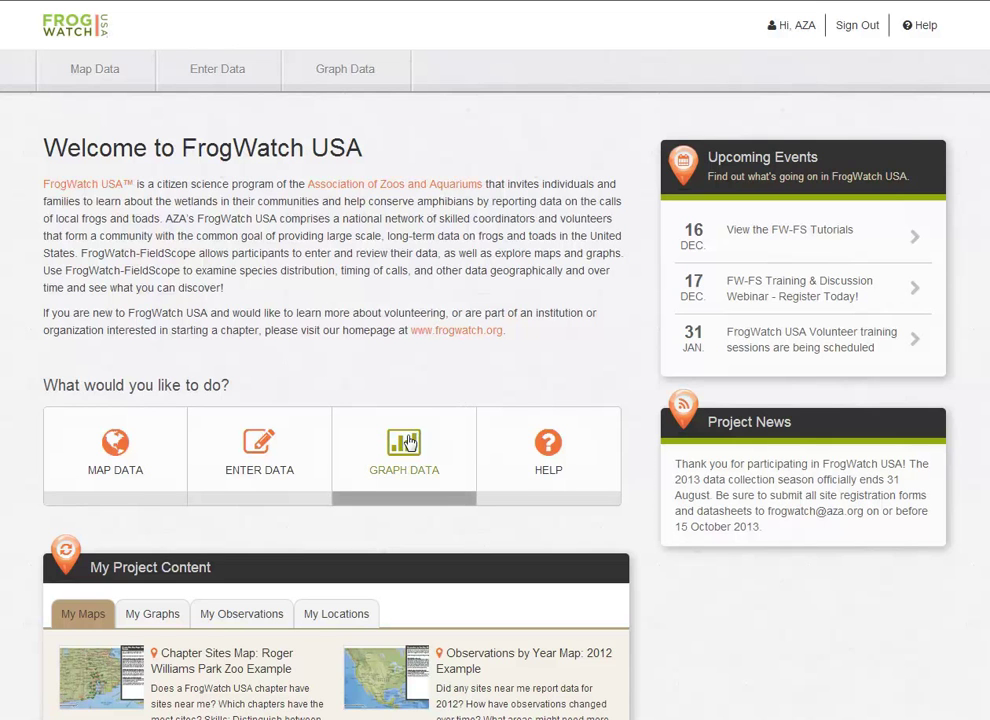
Step: Go to the graph-creation page and browse the Neighborhoods and Calling Calendars example graphs
{"action": "left_click", "coordinate": [403, 455]}
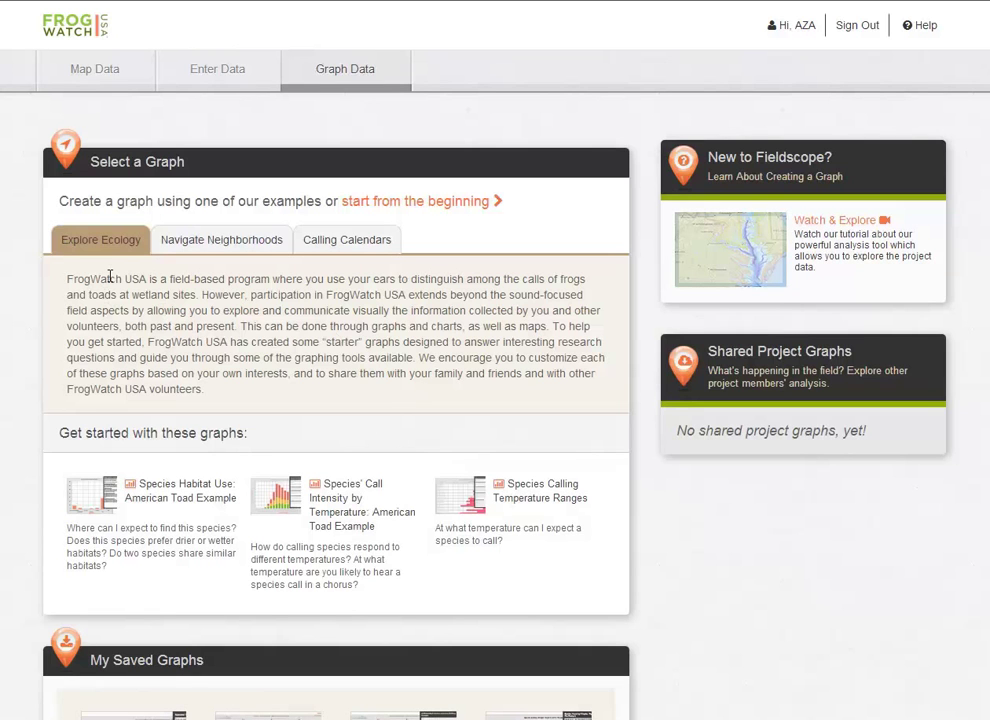
{"action": "left_click", "coordinate": [205, 252]}
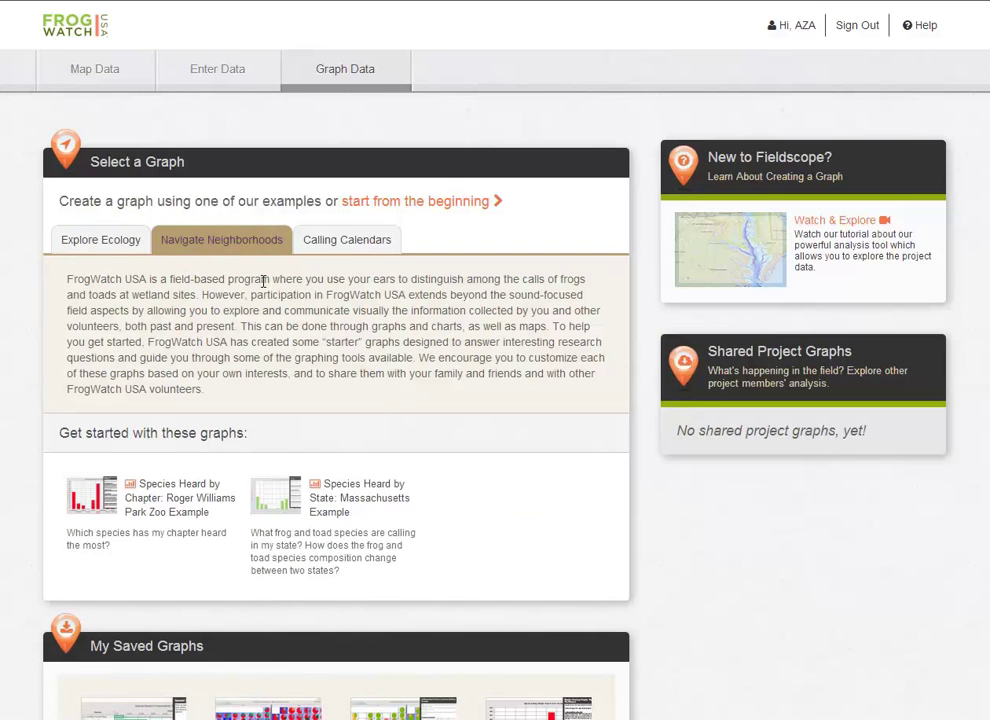
{"action": "left_click", "coordinate": [347, 243]}
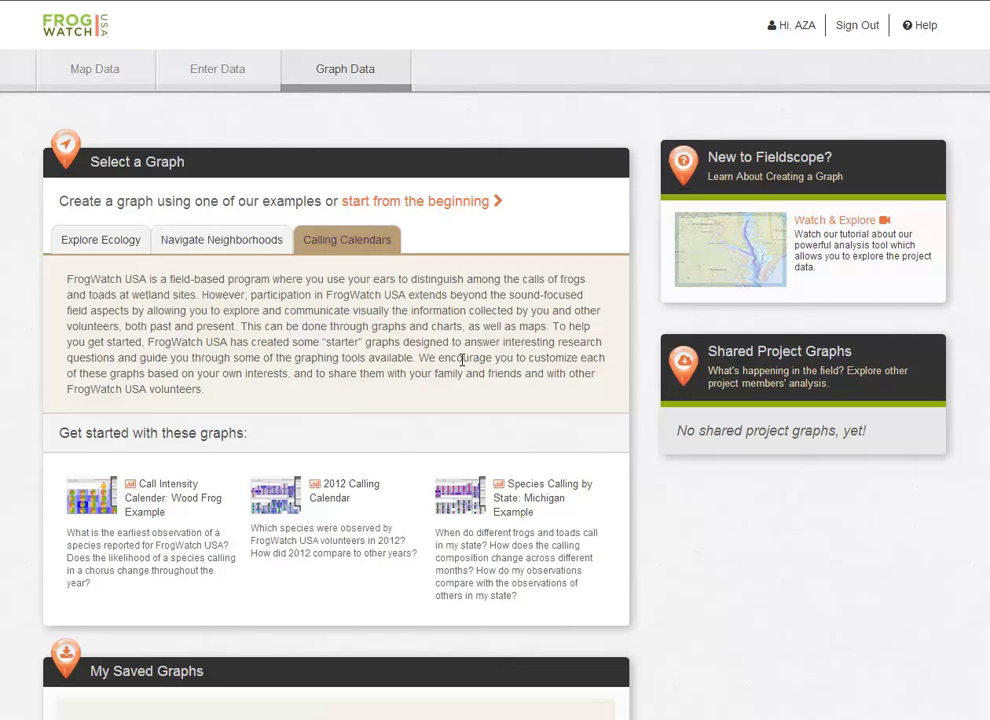
Step: Start a new graph from the beginning, reaching the empty Select Variables step
{"action": "left_click", "coordinate": [400, 204]}
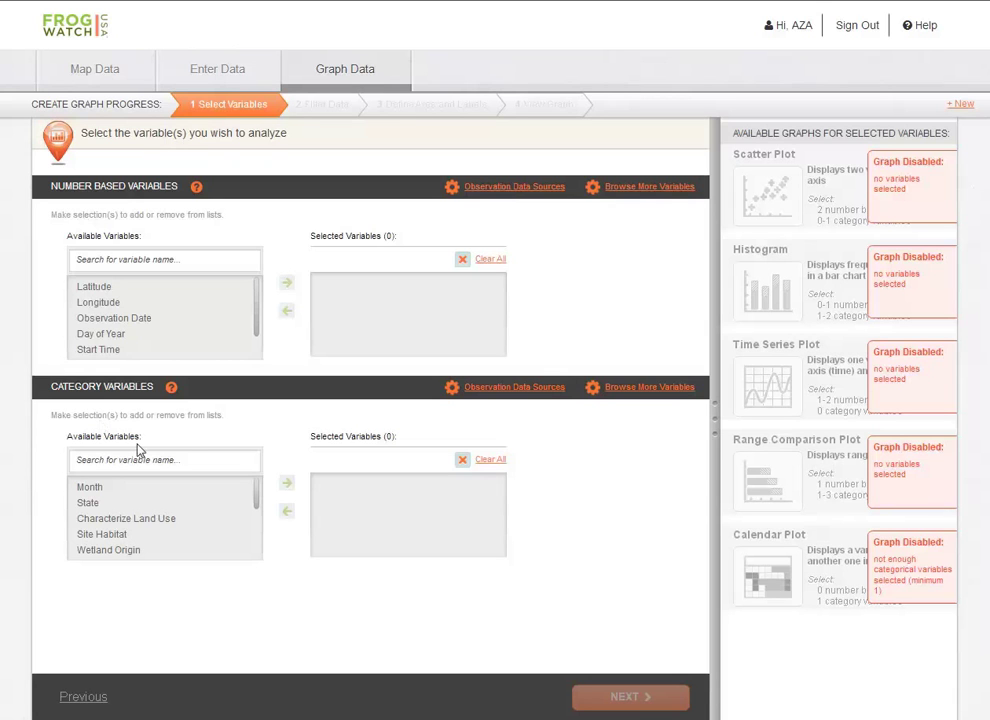
Step: Add Species as the selected category variable and choose the Calendar Plot graph type
{"action": "left_click_drag", "start_coordinate": [256, 499], "coordinate": [247, 547]}
{"action": "left_click", "coordinate": [88, 522]}
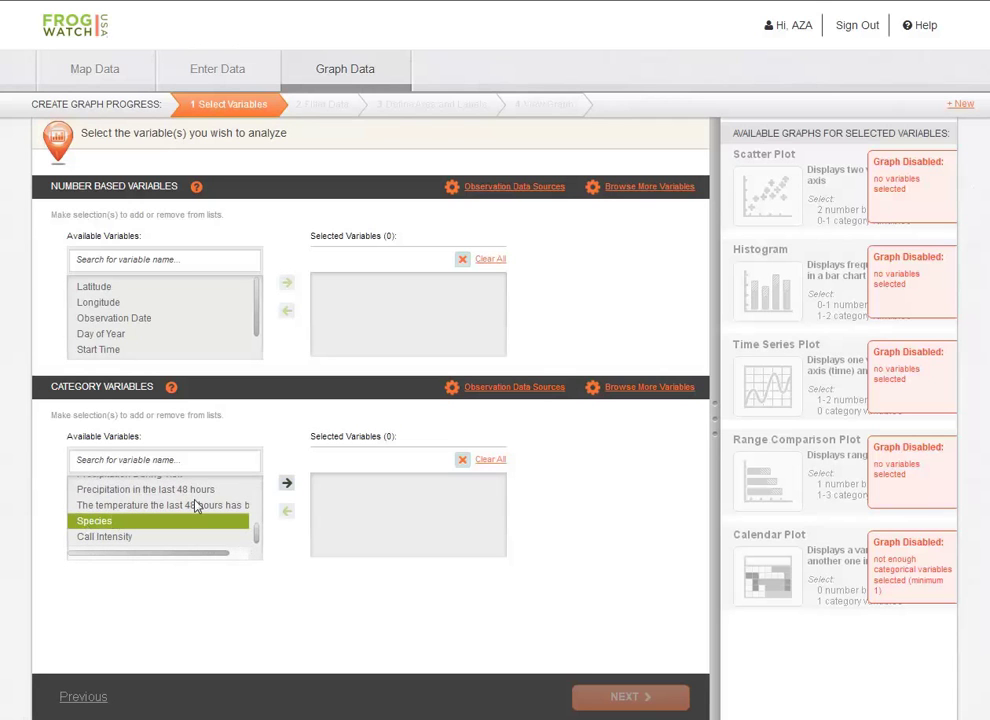
{"action": "left_click", "coordinate": [287, 484]}
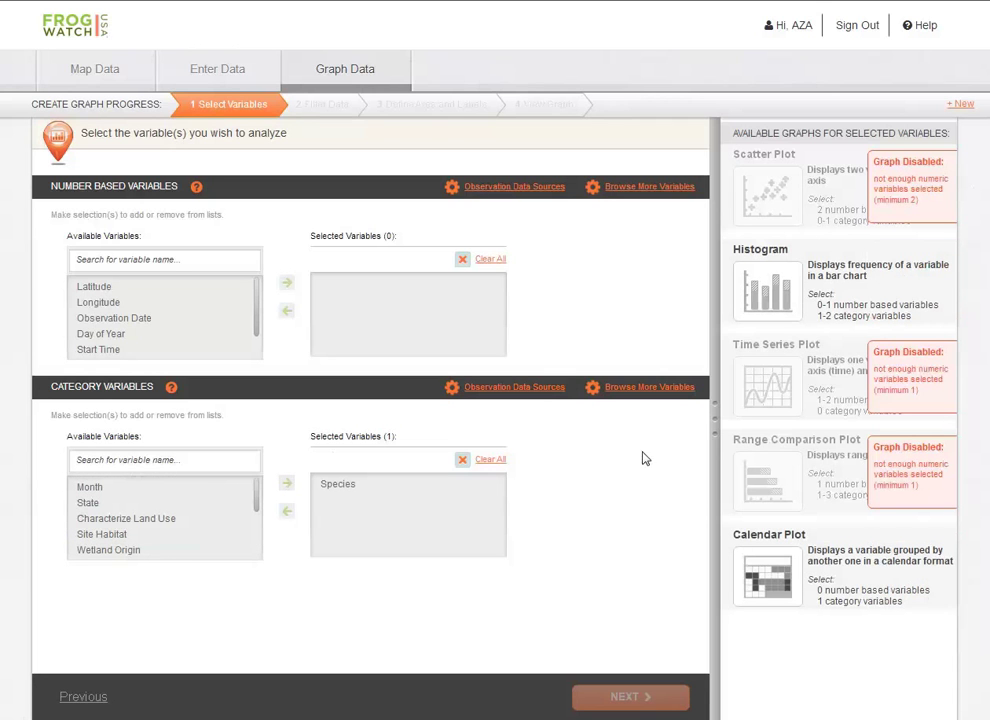
{"action": "left_click", "coordinate": [744, 603]}
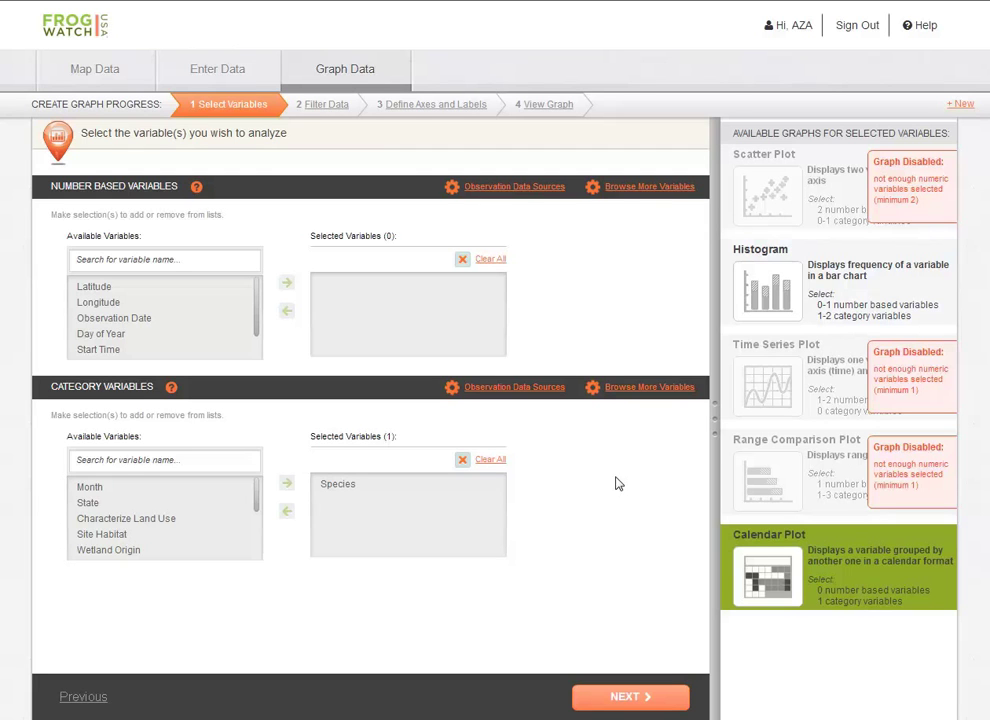
Step: Advance to the Filter Data step covering 604 stations and 18017 observations
{"action": "left_click", "coordinate": [597, 703]}
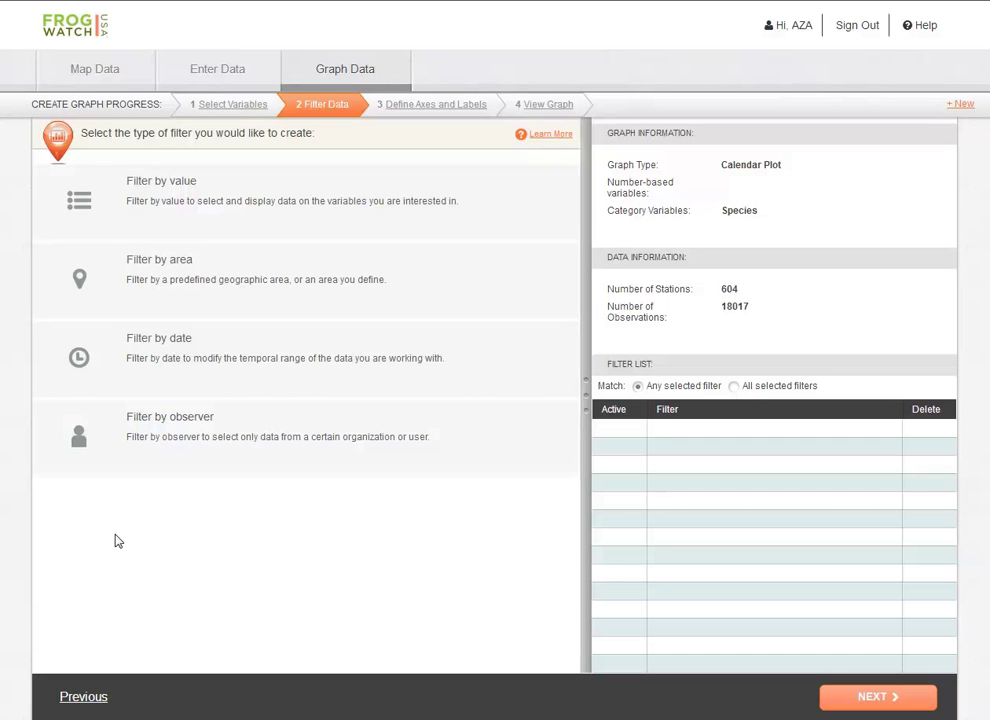
Step: Filter by area on the State Boundaries map, selecting Michigan (112 stations, 1442 observations)
{"action": "left_click", "coordinate": [184, 298]}
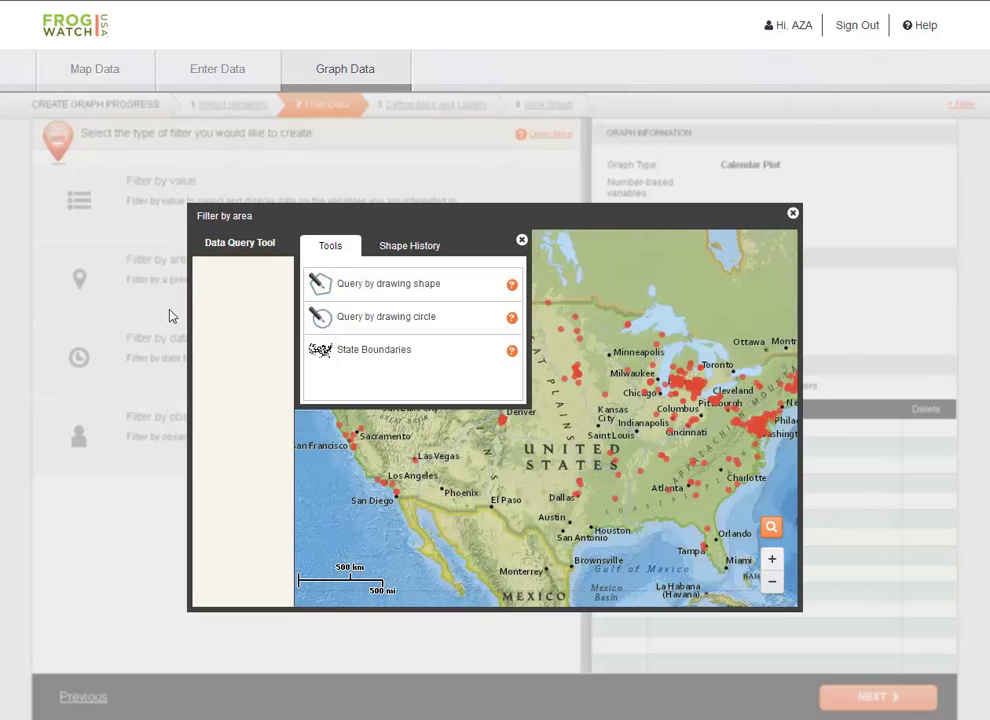
{"action": "left_click", "coordinate": [351, 360]}
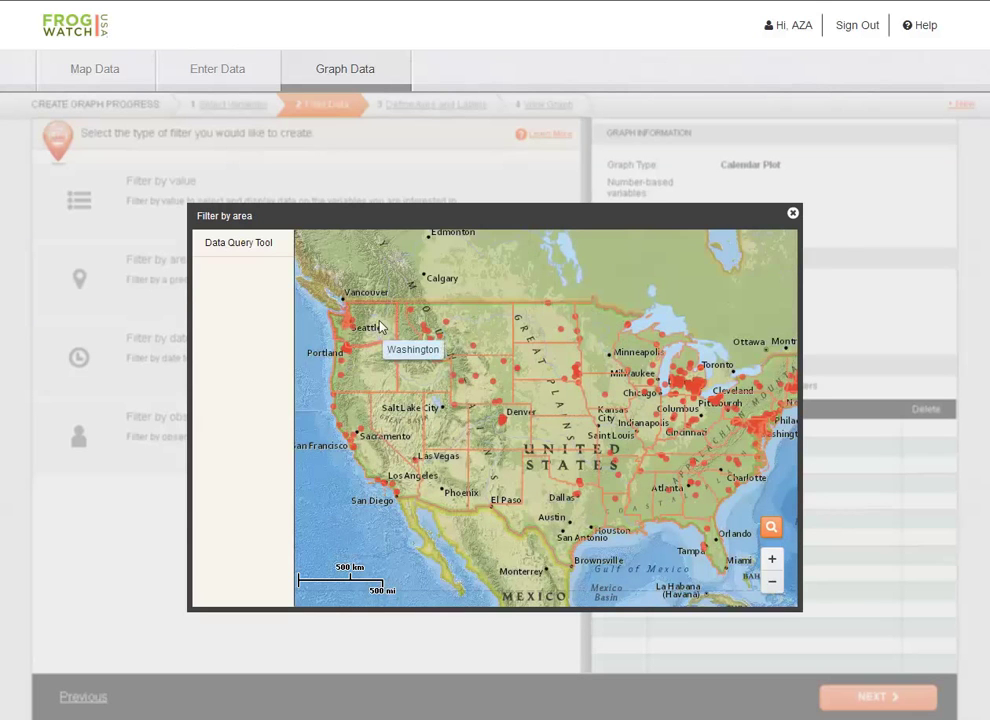
{"action": "left_click_drag", "start_coordinate": [784, 462], "coordinate": [691, 481]}
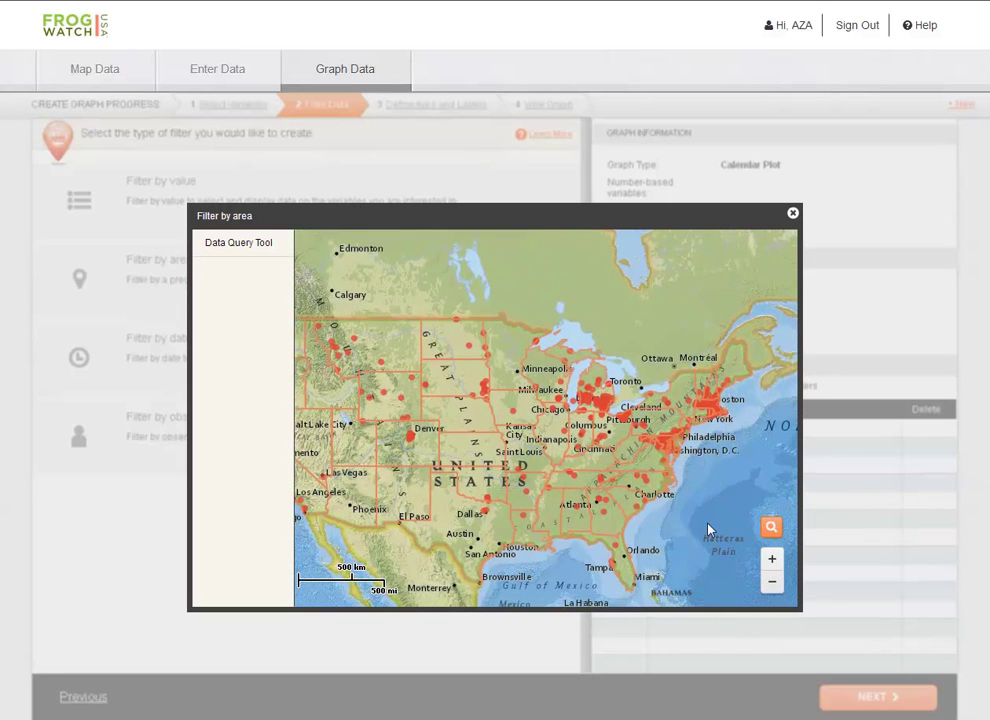
{"action": "left_click", "coordinate": [773, 562]}
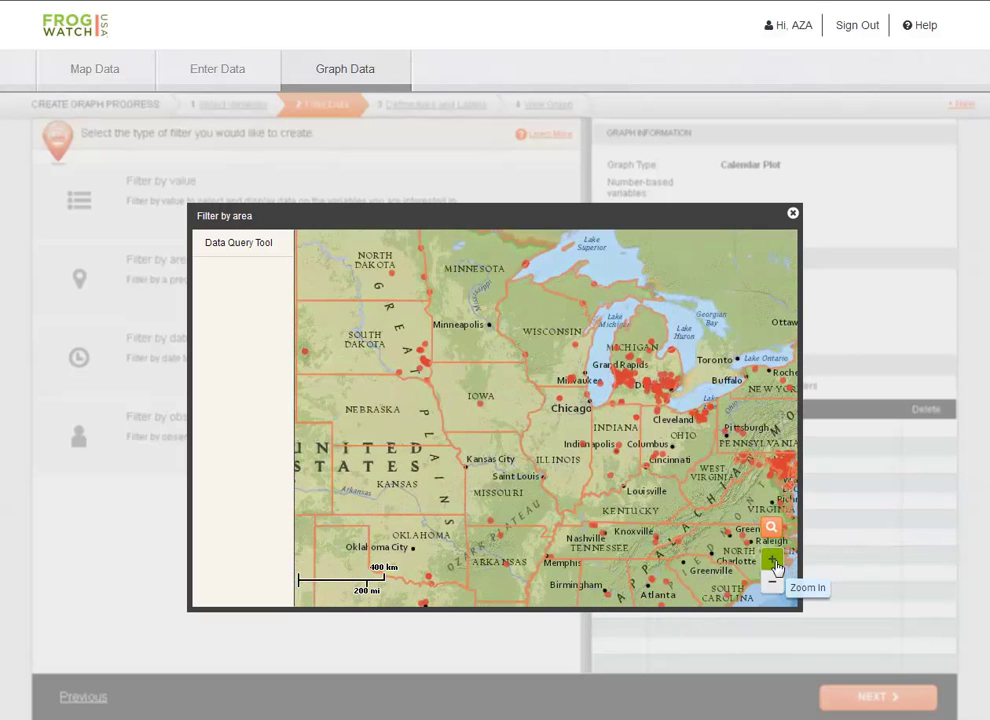
{"action": "scroll", "coordinate": [689, 372], "scroll_direction": "up", "scroll_amount": 1}
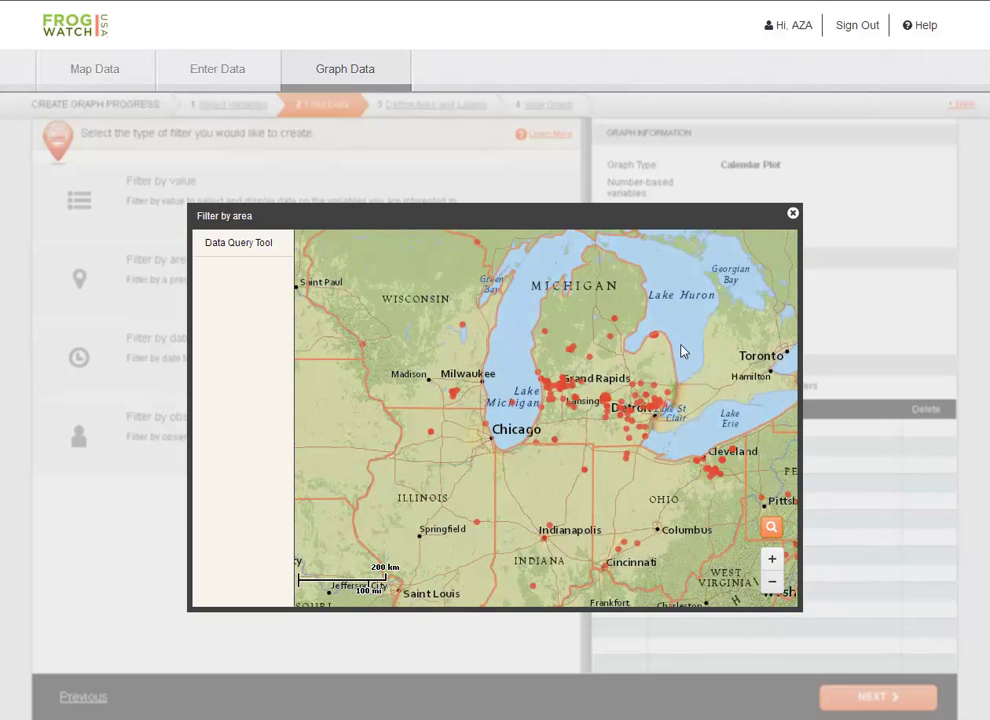
{"action": "left_click", "coordinate": [620, 385]}
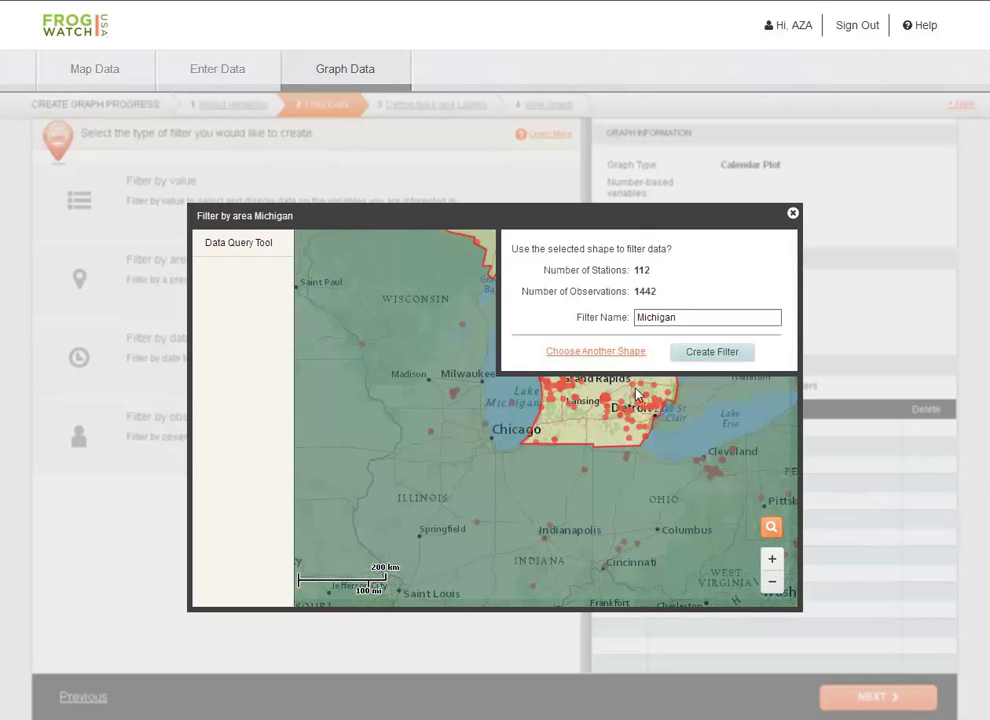
Step: Create the Michigan area filter and advance to Define Axes and Labels
{"action": "left_click", "coordinate": [681, 353]}
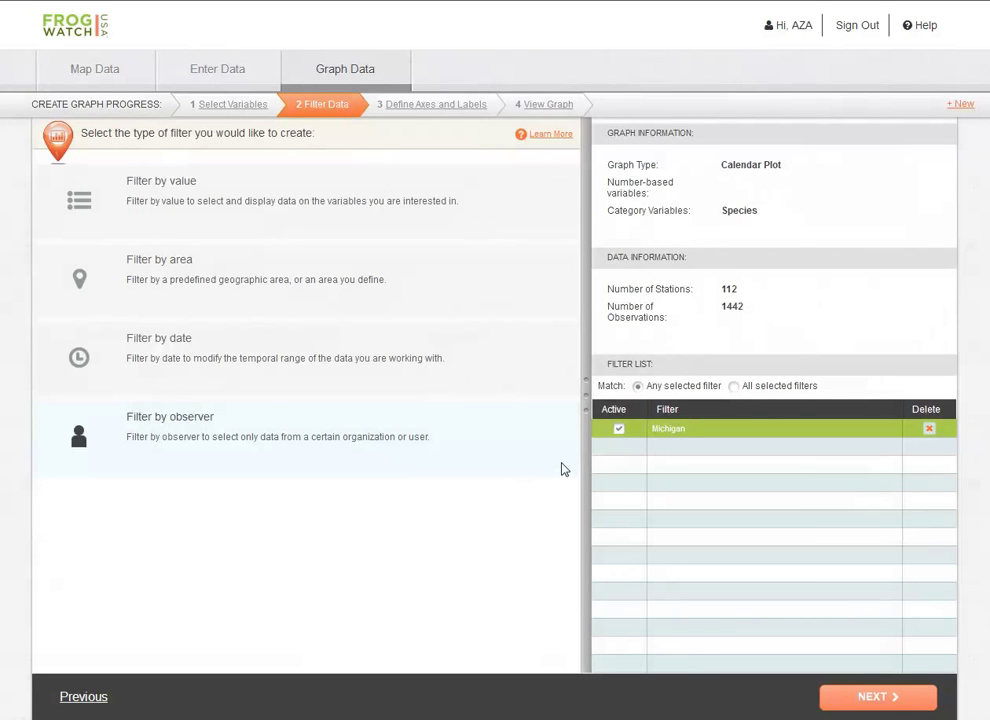
{"action": "left_click", "coordinate": [884, 697]}
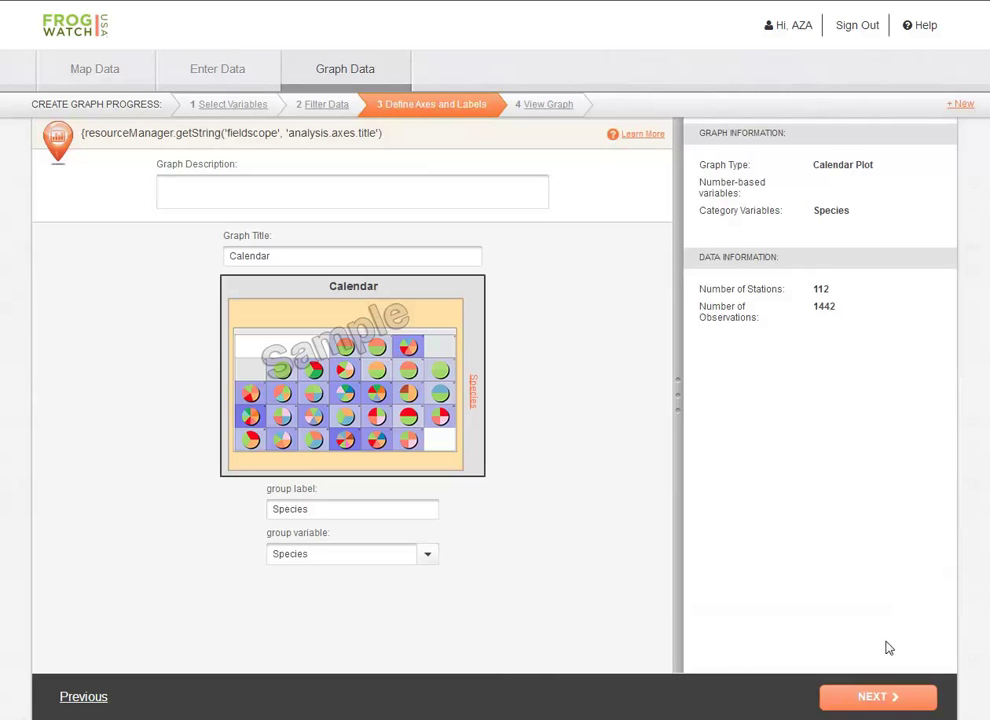
Step: Generate the Species calendar plot for January and dismiss the analysis tools introduction
{"action": "left_click", "coordinate": [890, 705]}
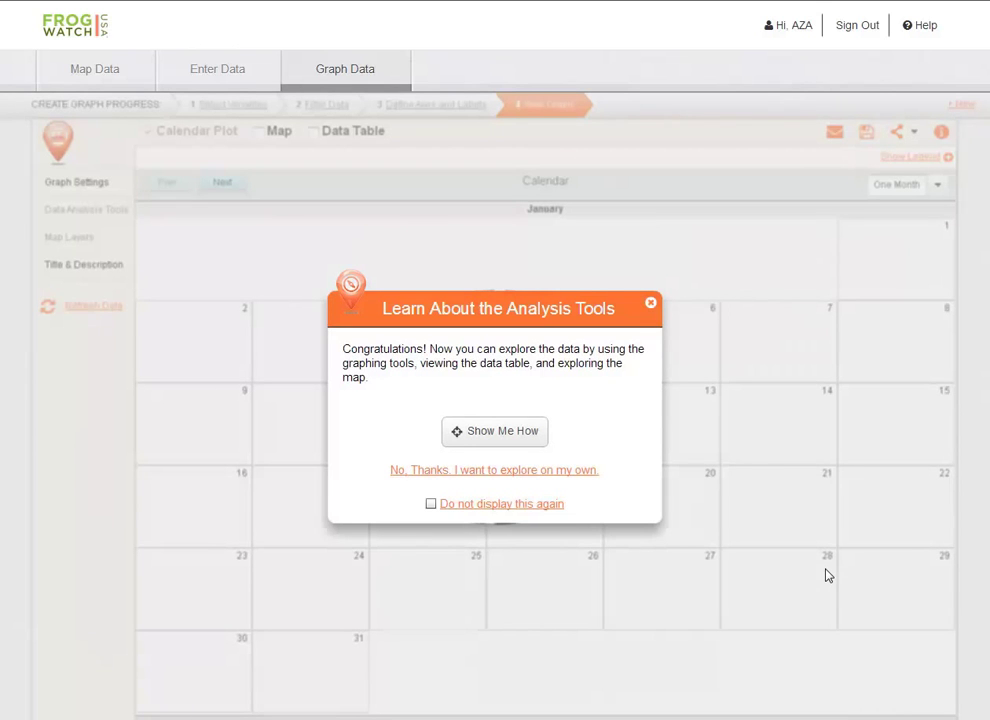
{"action": "left_click", "coordinate": [652, 309]}
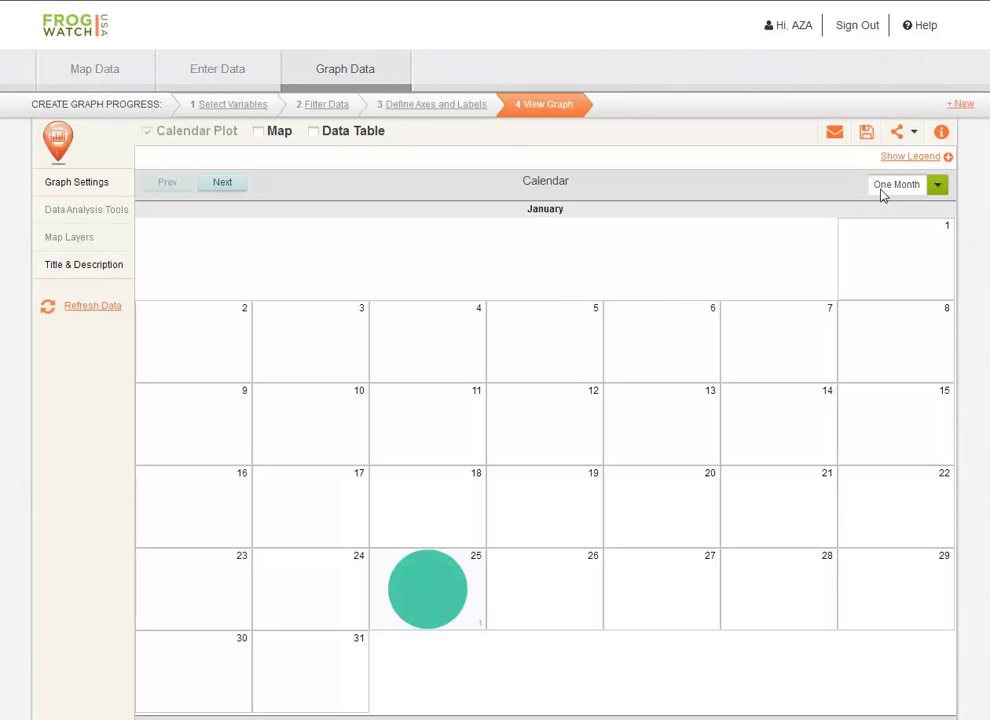
Step: Switch the calendar to a four-month span and advance it two months to March–June
{"action": "left_click", "coordinate": [938, 186]}
{"action": "left_click", "coordinate": [900, 222]}
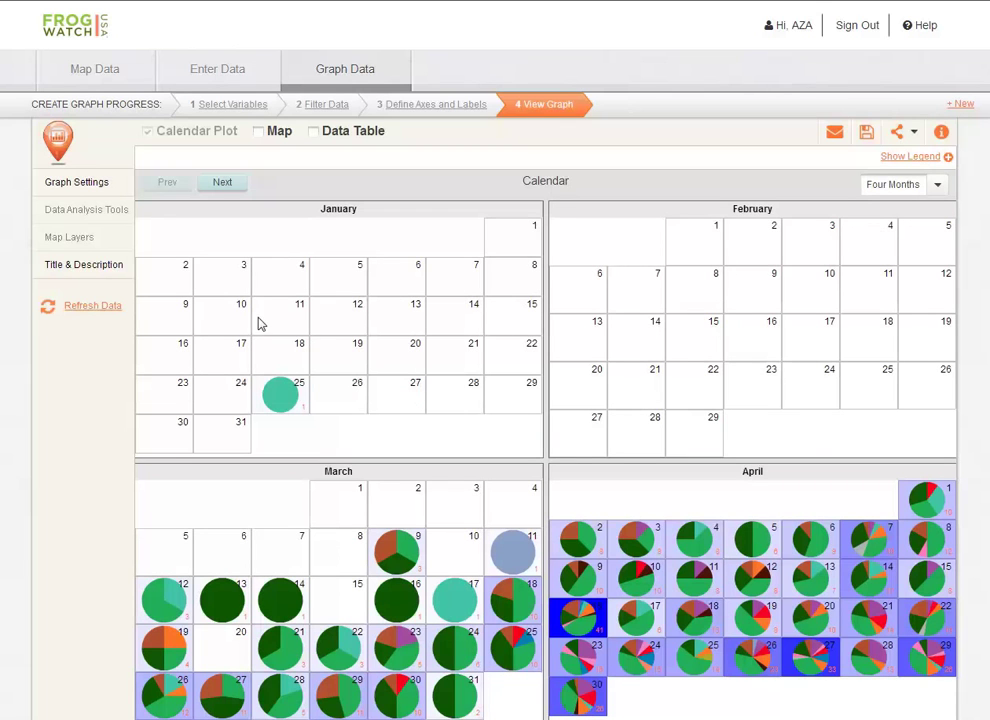
{"action": "left_click", "coordinate": [222, 183]}
{"action": "left_click", "coordinate": [222, 183]}
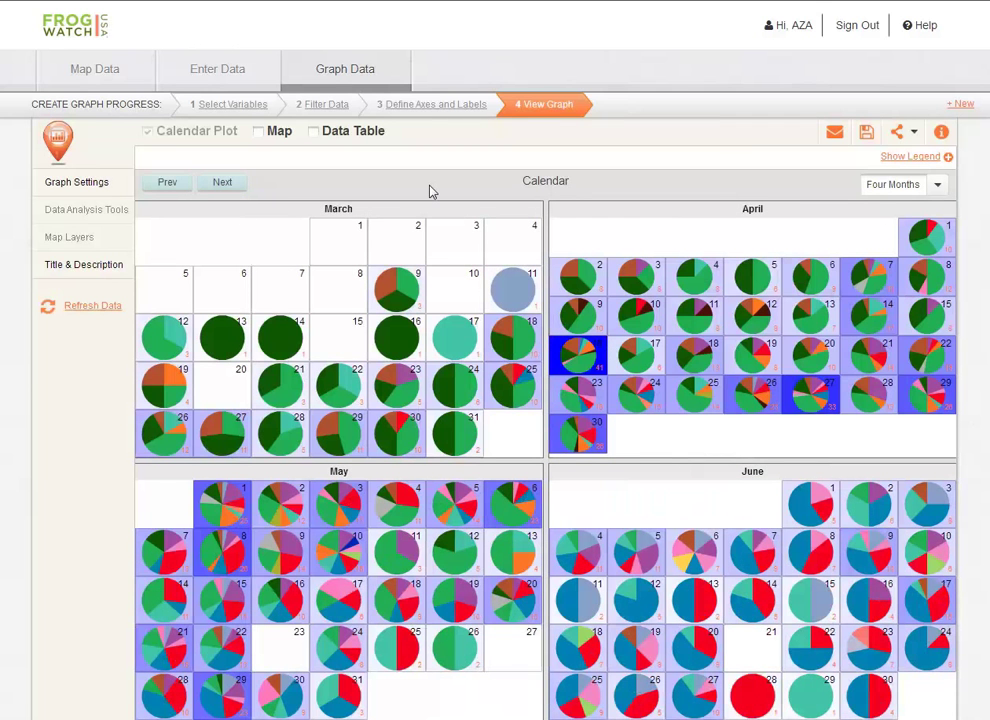
Step: In the species legend, hide all species, then show only Spring Peeper and Green Frog
{"action": "left_click", "coordinate": [928, 160]}
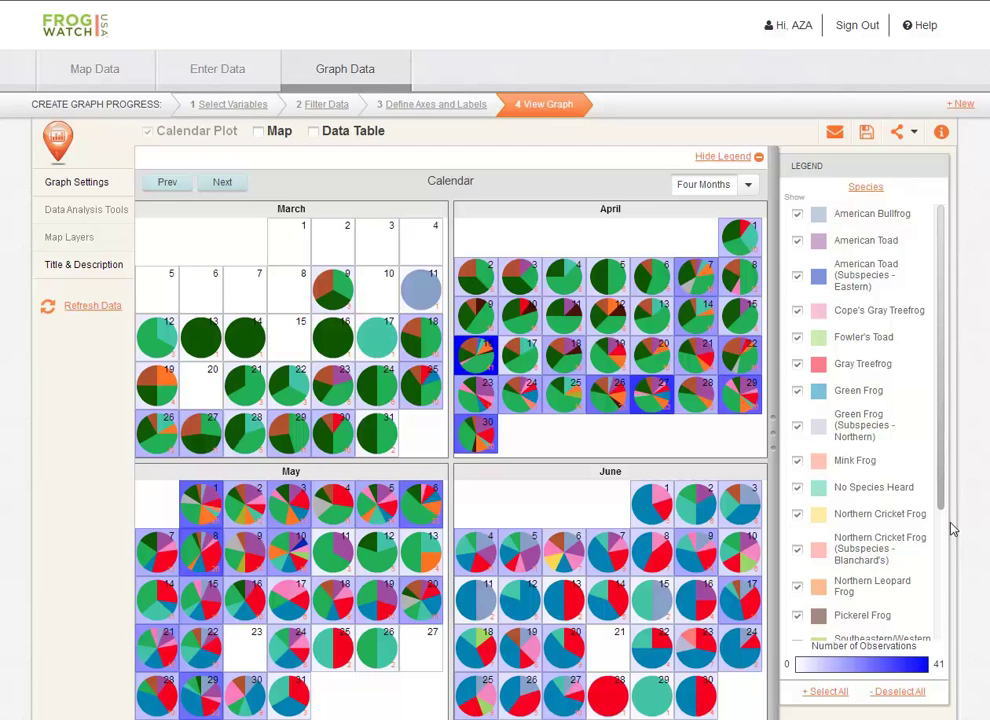
{"action": "left_click", "coordinate": [912, 698]}
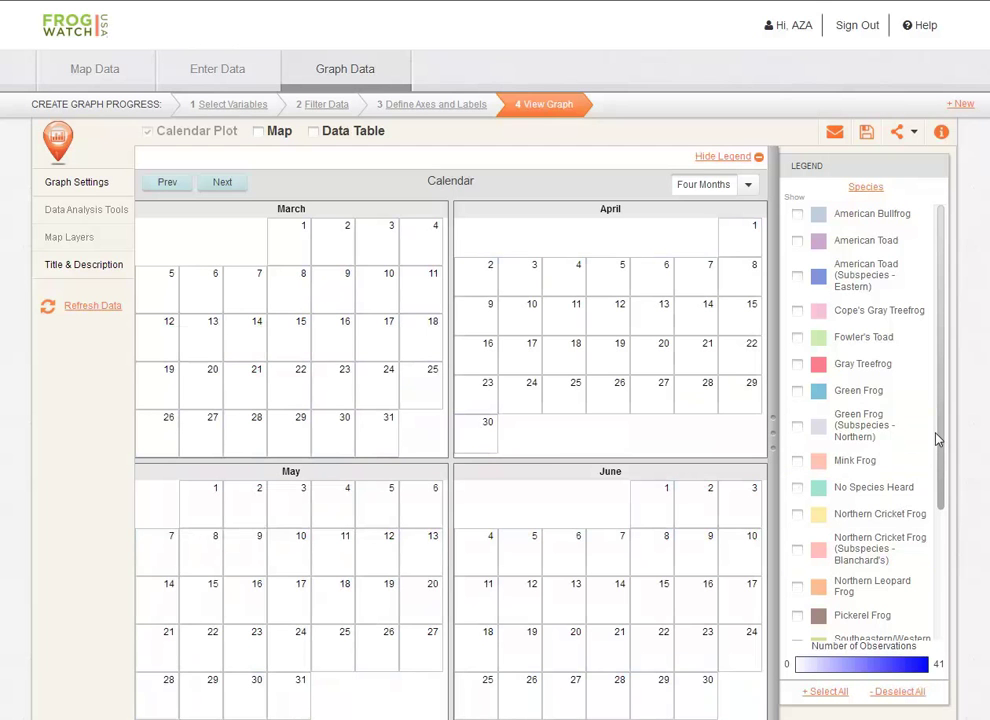
{"action": "scroll", "coordinate": [937, 440], "scroll_direction": "down", "scroll_amount": 3}
{"action": "left_click", "coordinate": [797, 488]}
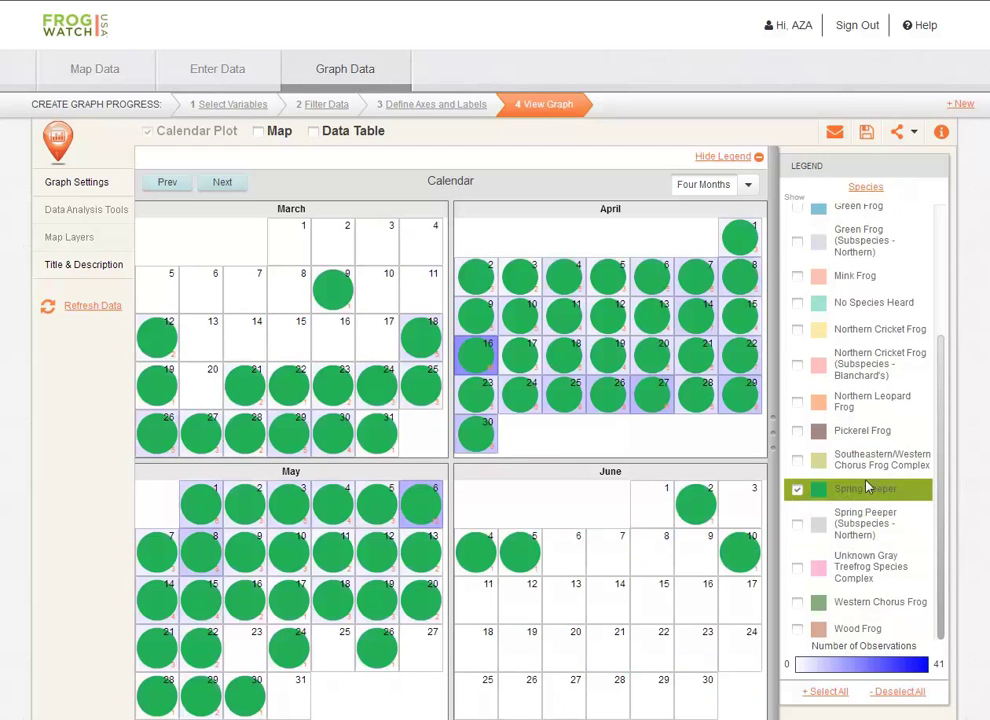
{"action": "scroll", "coordinate": [940, 411], "scroll_direction": "up", "scroll_amount": 2}
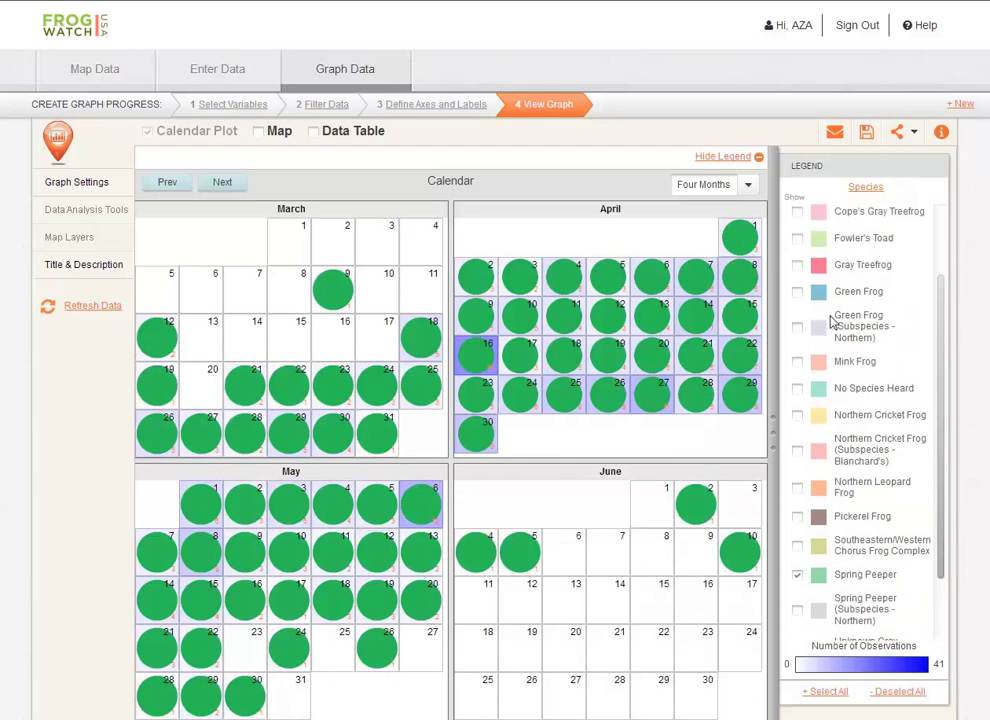
{"action": "left_click", "coordinate": [799, 293]}
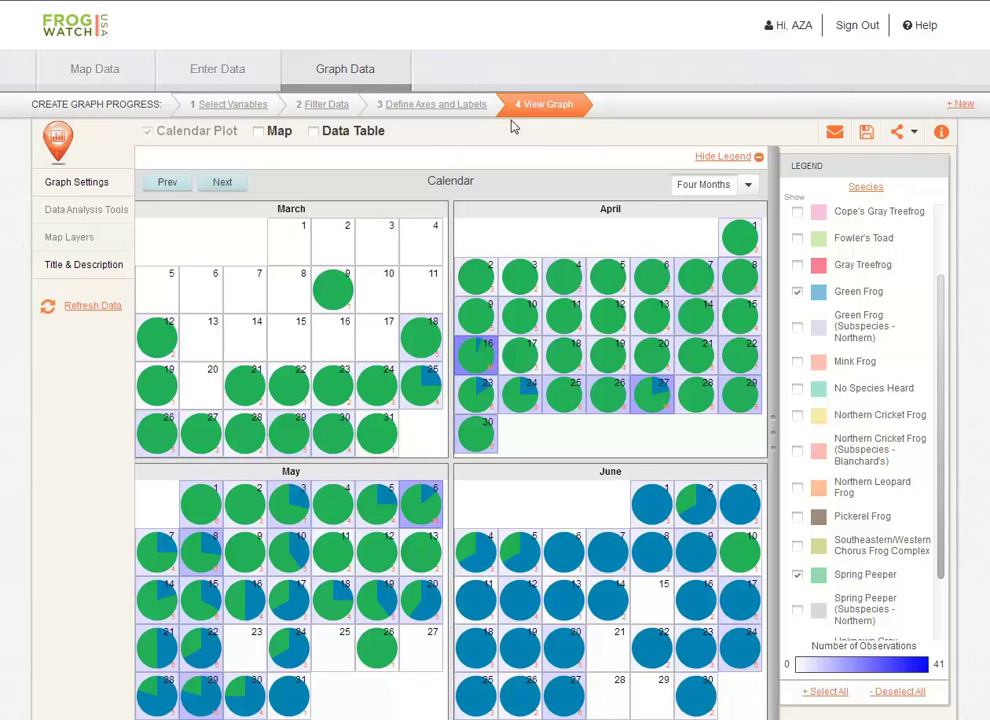
Step: Hide the legend, show the data table sorted by species descending, and check Count's summary options
{"action": "left_click", "coordinate": [724, 158]}
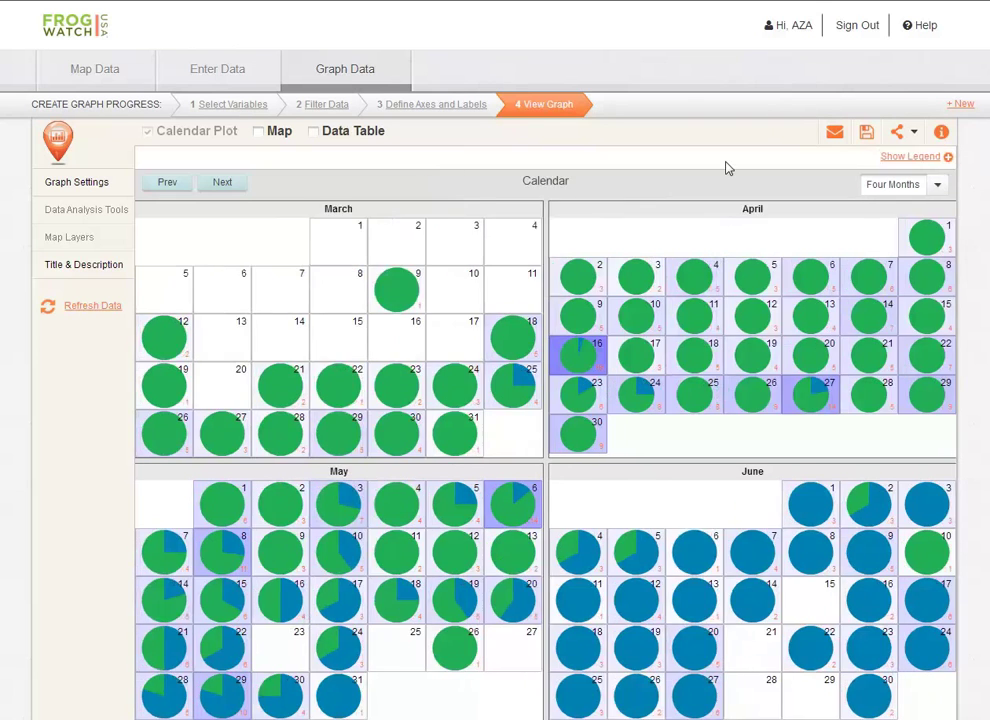
{"action": "left_click", "coordinate": [314, 132]}
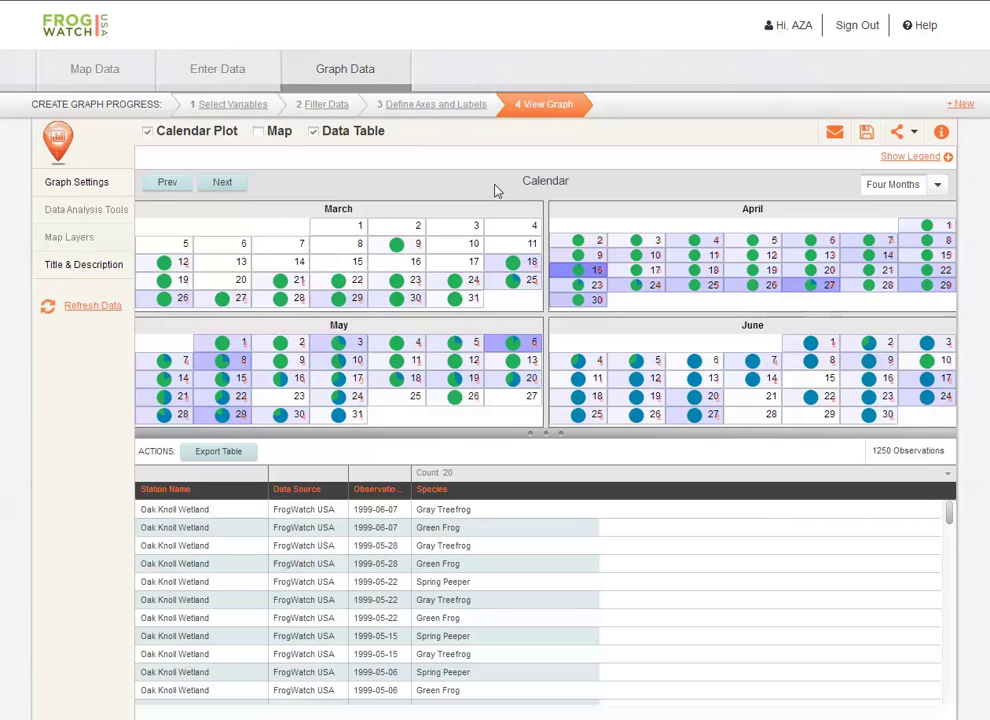
{"action": "left_click", "coordinate": [432, 492]}
{"action": "left_click", "coordinate": [432, 492]}
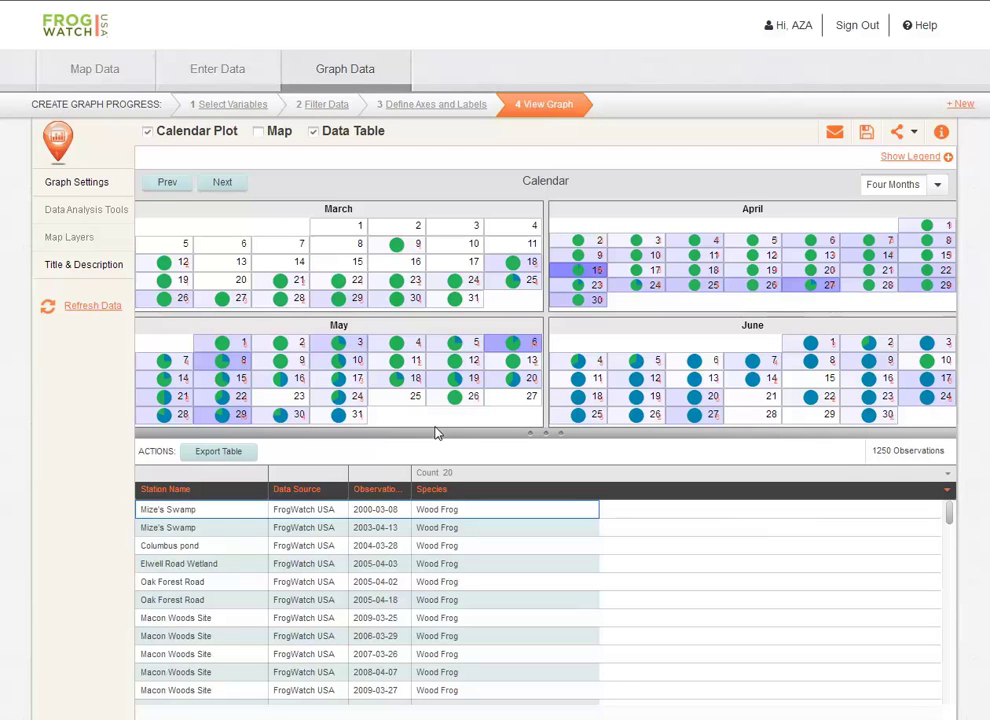
{"action": "left_click", "coordinate": [445, 475]}
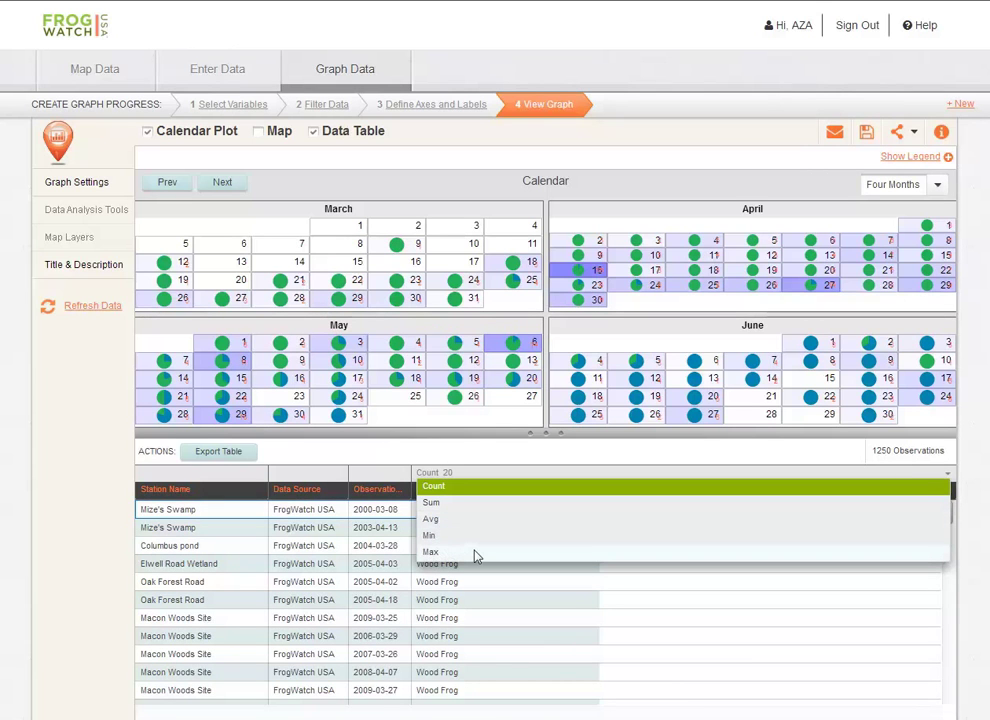
{"action": "left_click", "coordinate": [449, 470]}
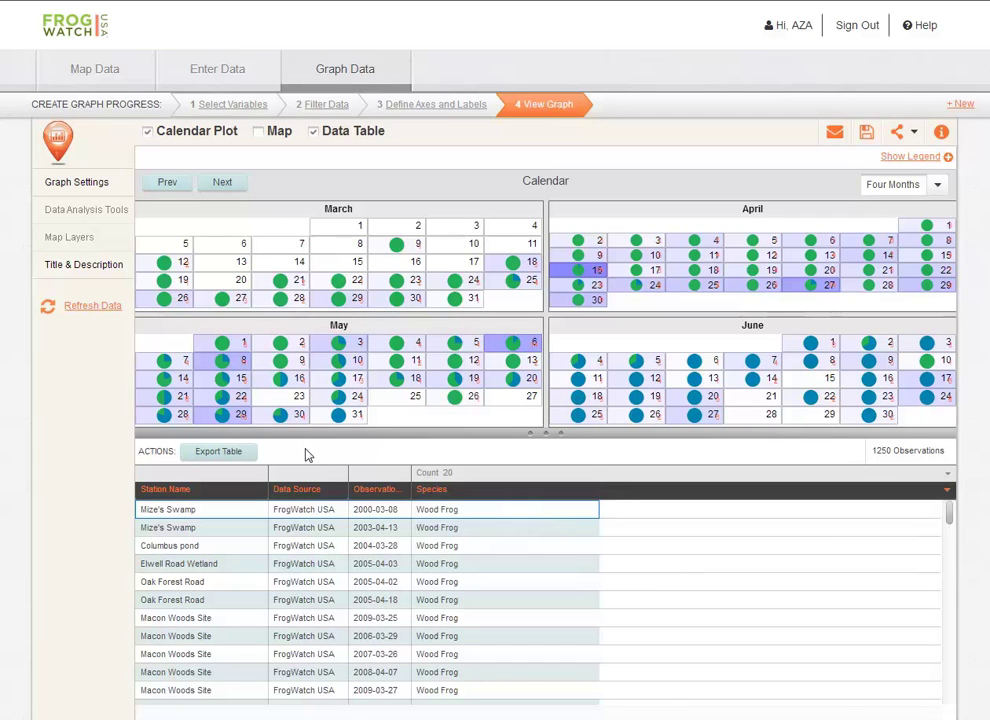
Step: Show the map, zoom to the Michigan sites, and list cluster 8's observations in the table
{"action": "left_click", "coordinate": [257, 138]}
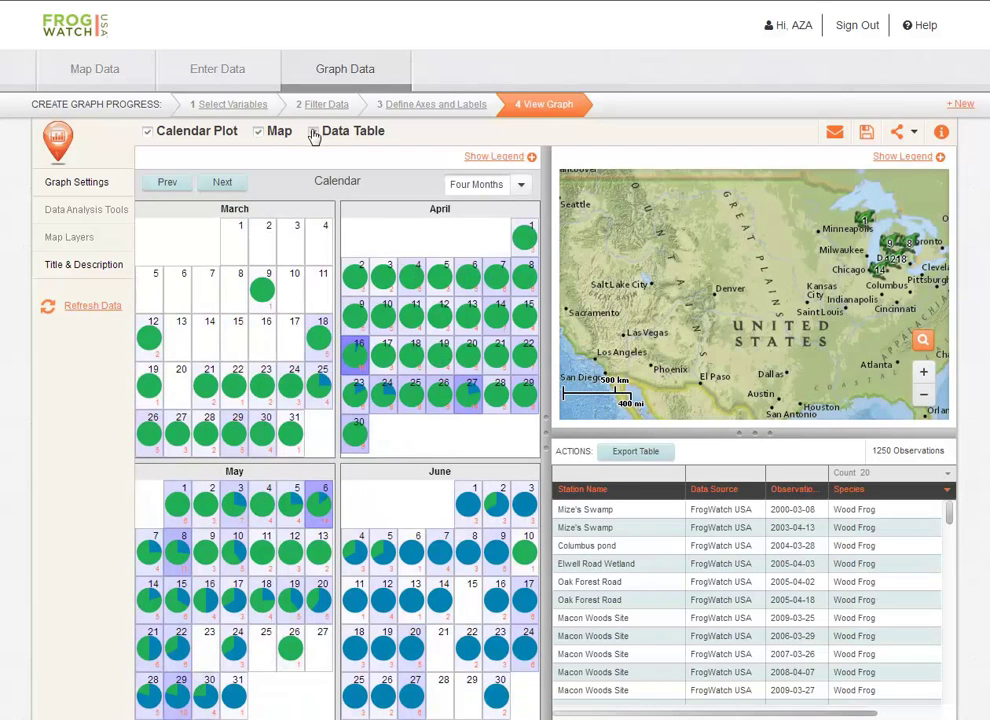
{"action": "left_click", "coordinate": [313, 131]}
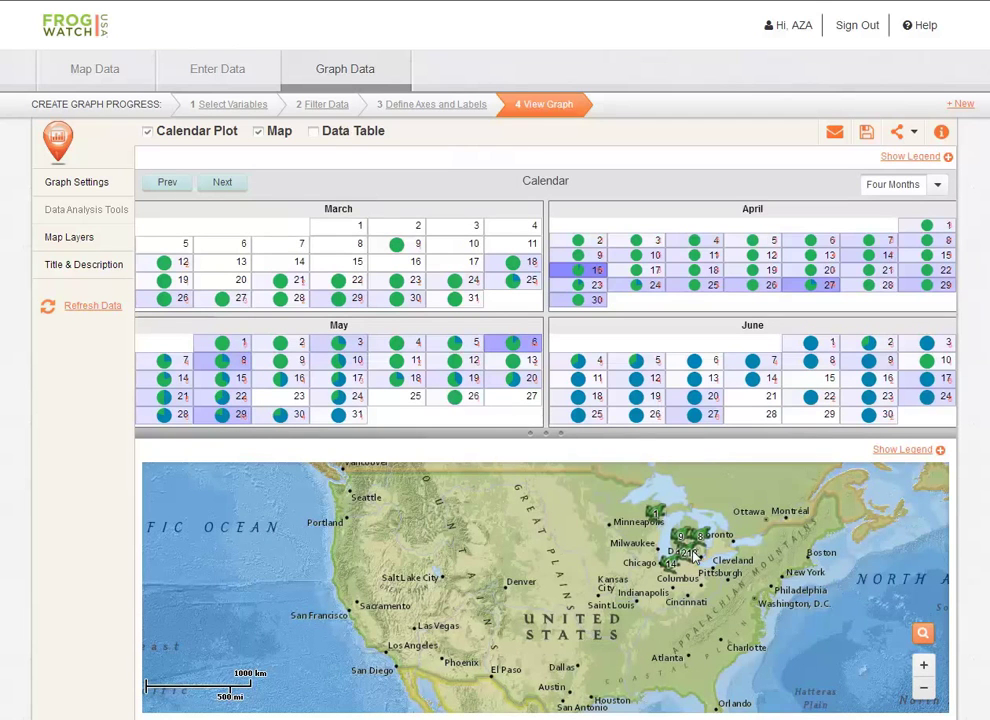
{"action": "left_click_drag", "start_coordinate": [760, 591], "coordinate": [599, 506]}
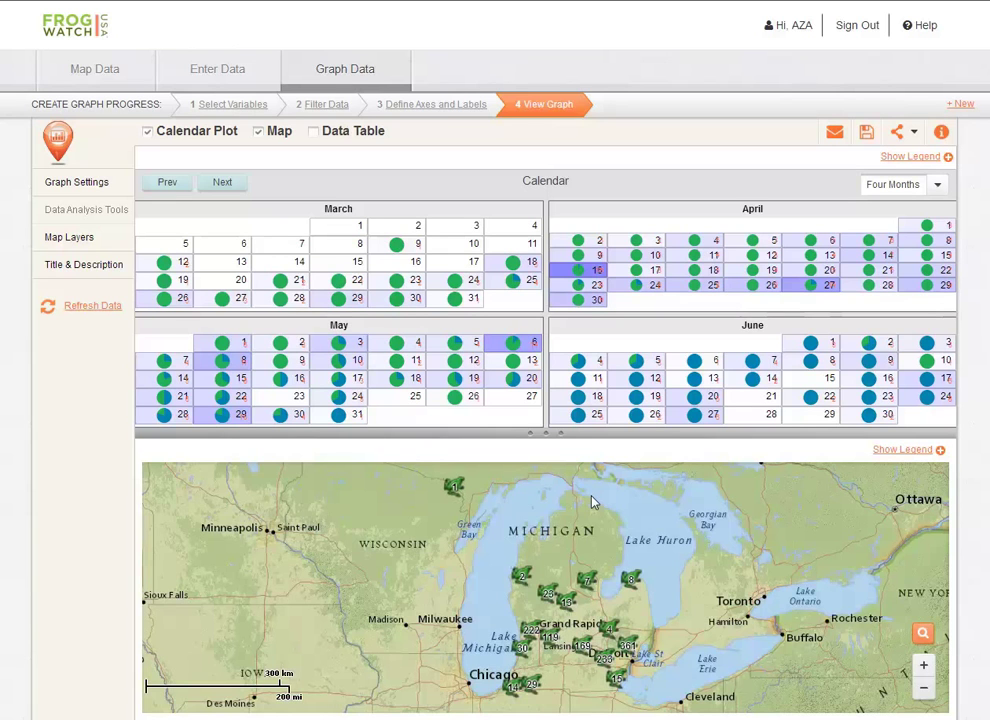
{"action": "left_click", "coordinate": [631, 580]}
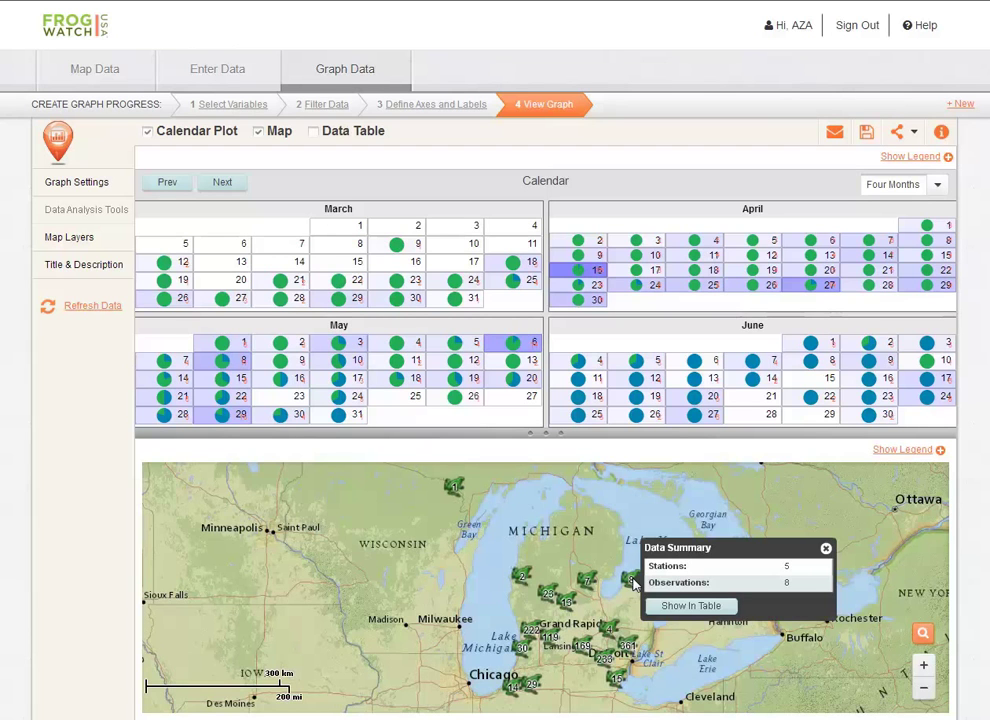
{"action": "left_click", "coordinate": [675, 610]}
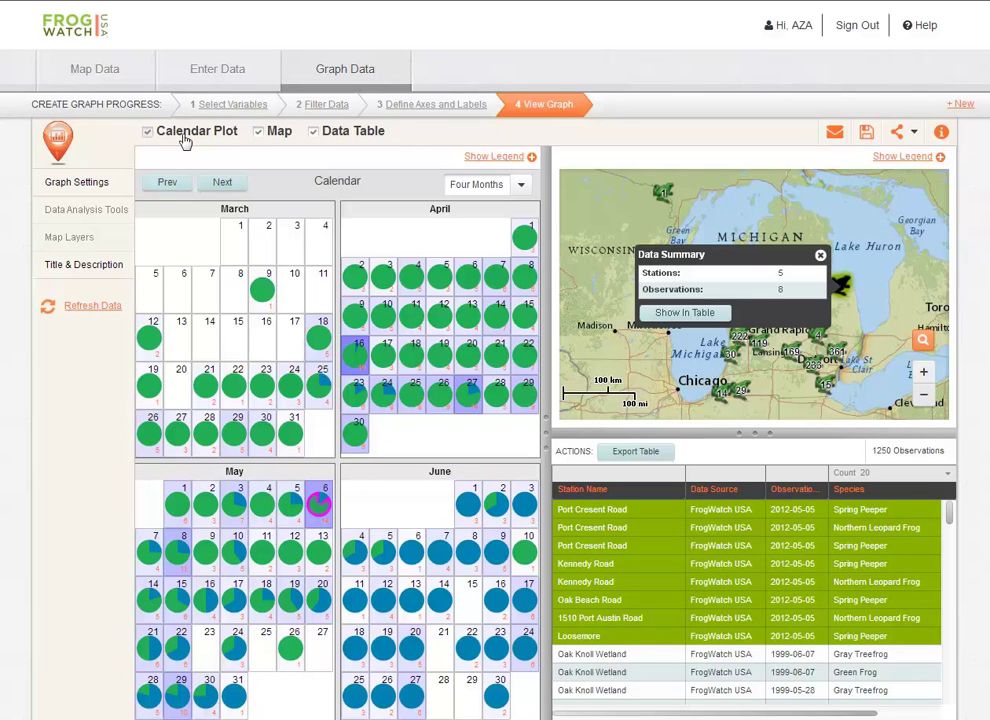
Step: Hide the data table and map so the calendar fills the view, then bring up Title & Description
{"action": "left_click", "coordinate": [313, 131]}
{"action": "left_click", "coordinate": [259, 131]}
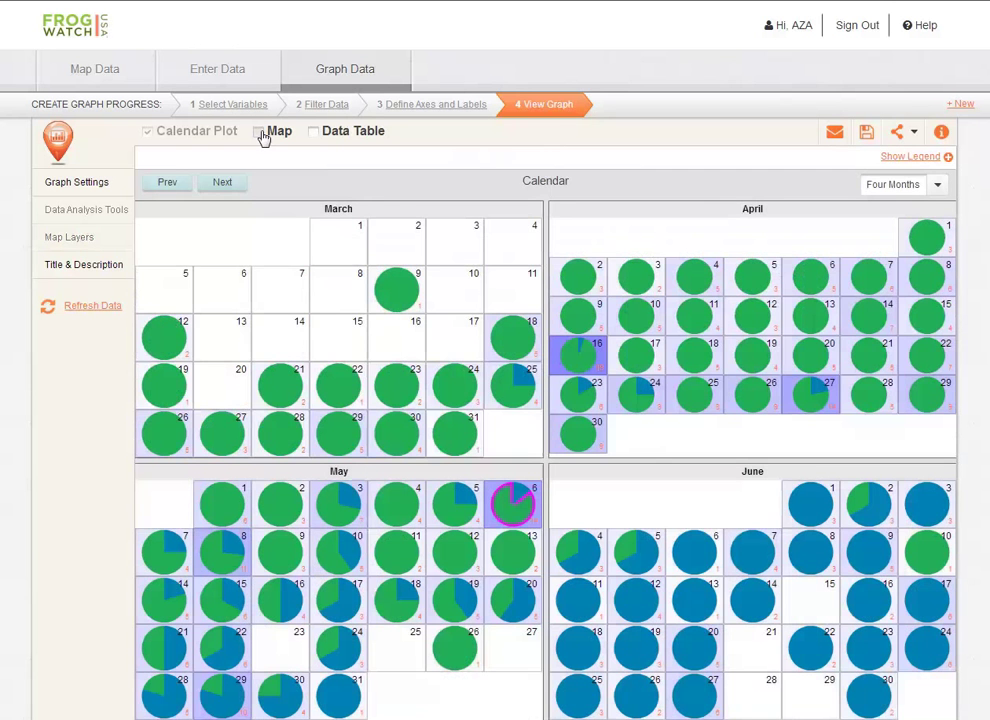
{"action": "left_click", "coordinate": [65, 267]}
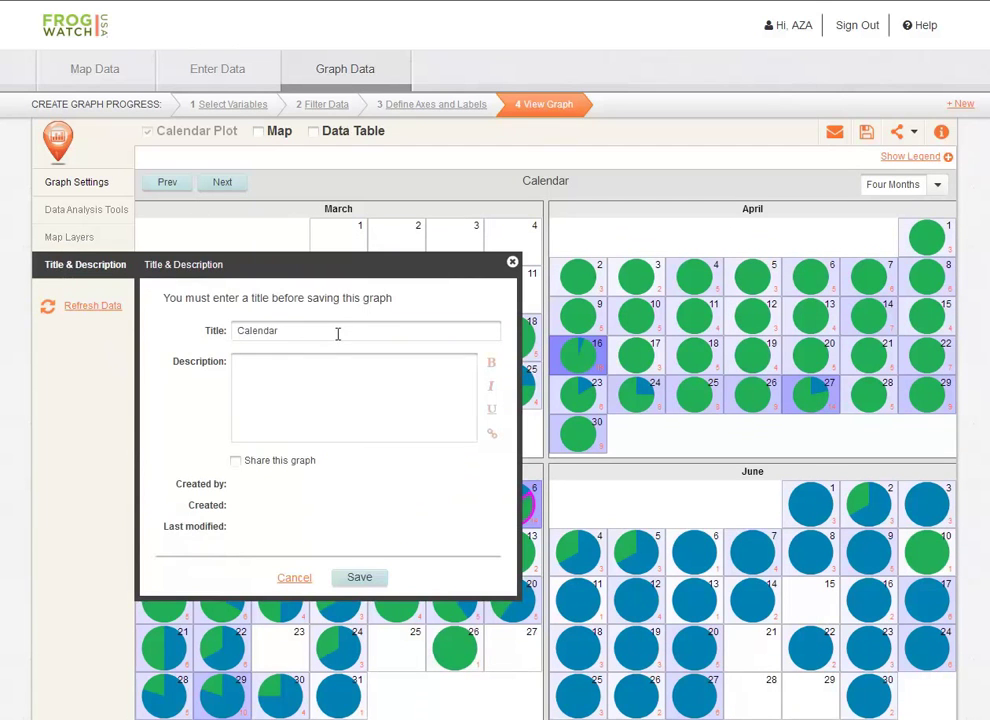
Step: Replace the graph title 'Calendar' with 'Tutorial Calendar' and save the title change
{"action": "double_click", "coordinate": [322, 334]}
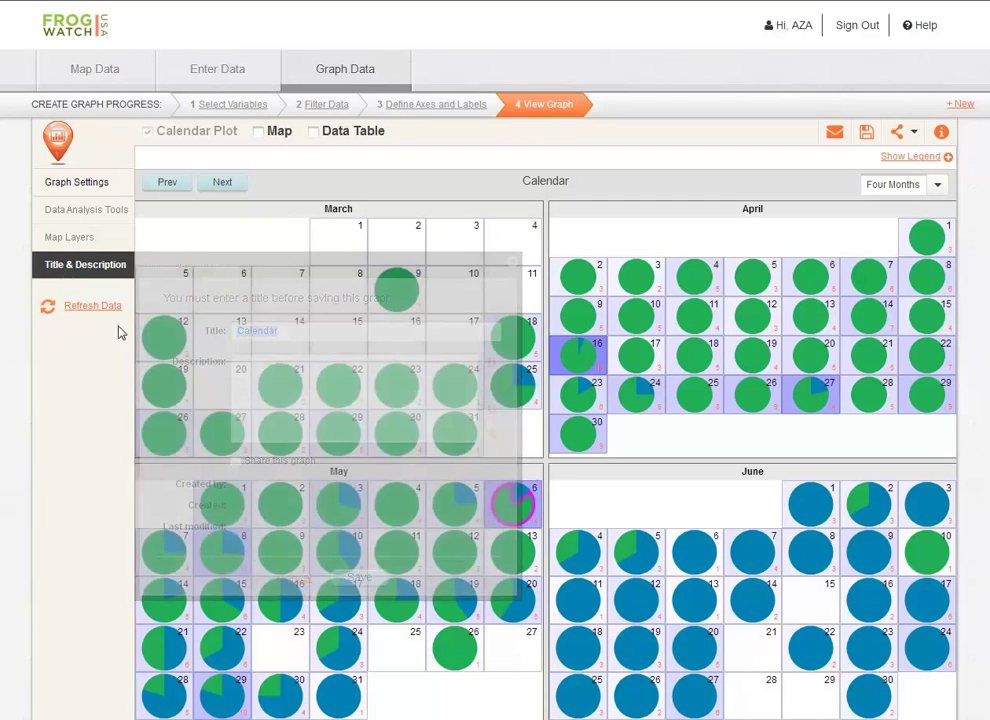
{"action": "key", "text": "BackSpace"}
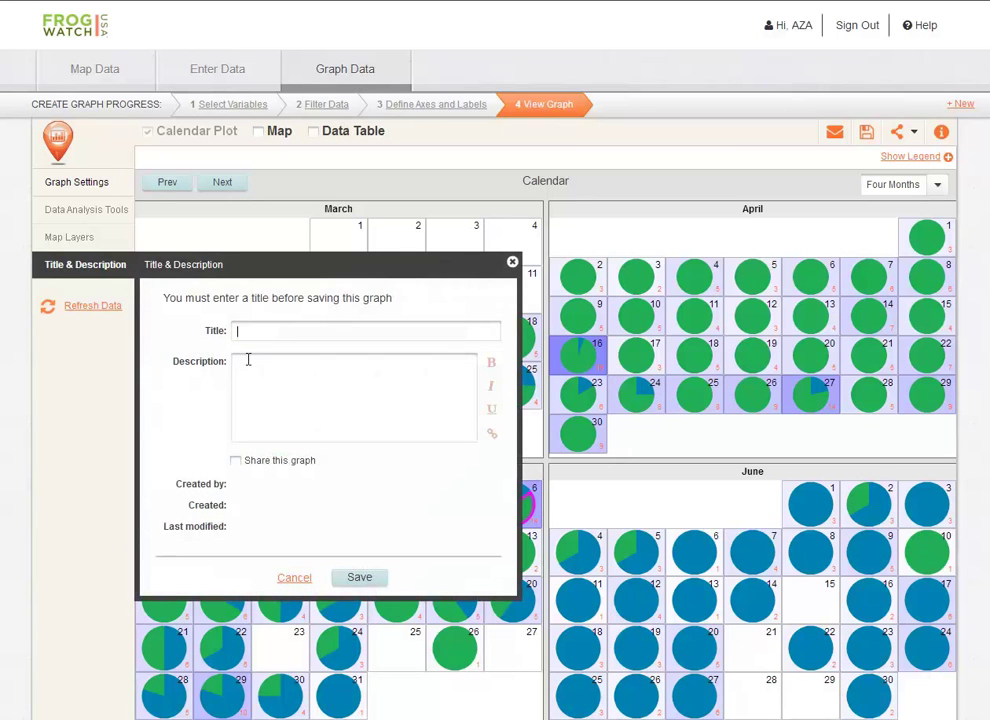
{"action": "type", "text": "Tutorial Calendar"}
{"action": "mouse_move", "coordinate": [250, 466]}
{"action": "left_click", "coordinate": [352, 578]}
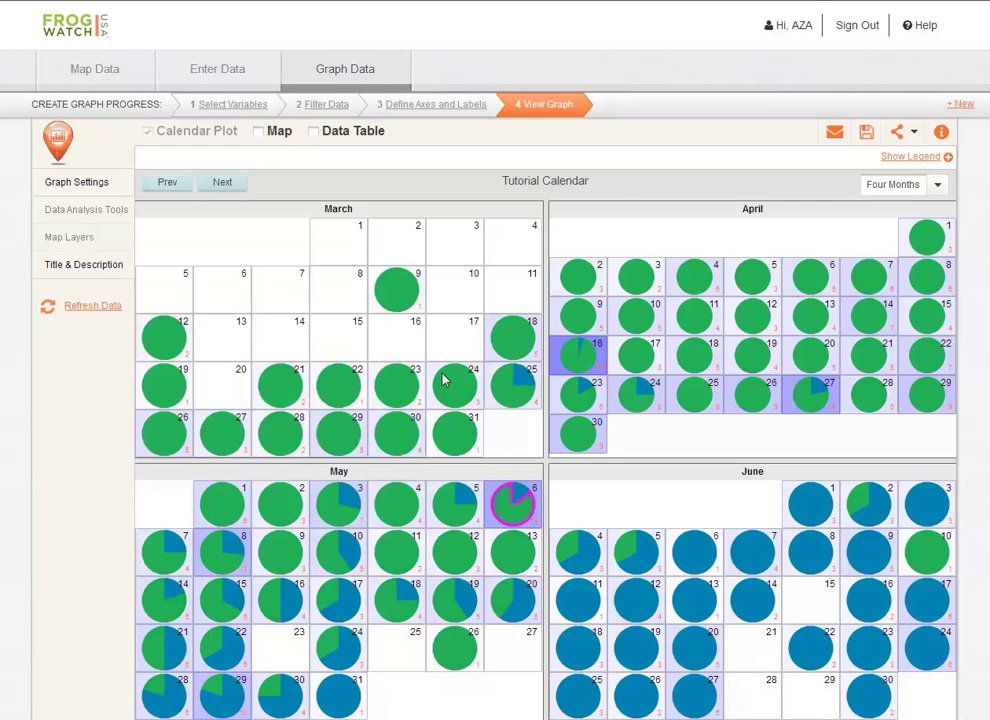
Step: Save the Tutorial Calendar analysis and dismiss the Save Successful confirmation
{"action": "left_click", "coordinate": [866, 137]}
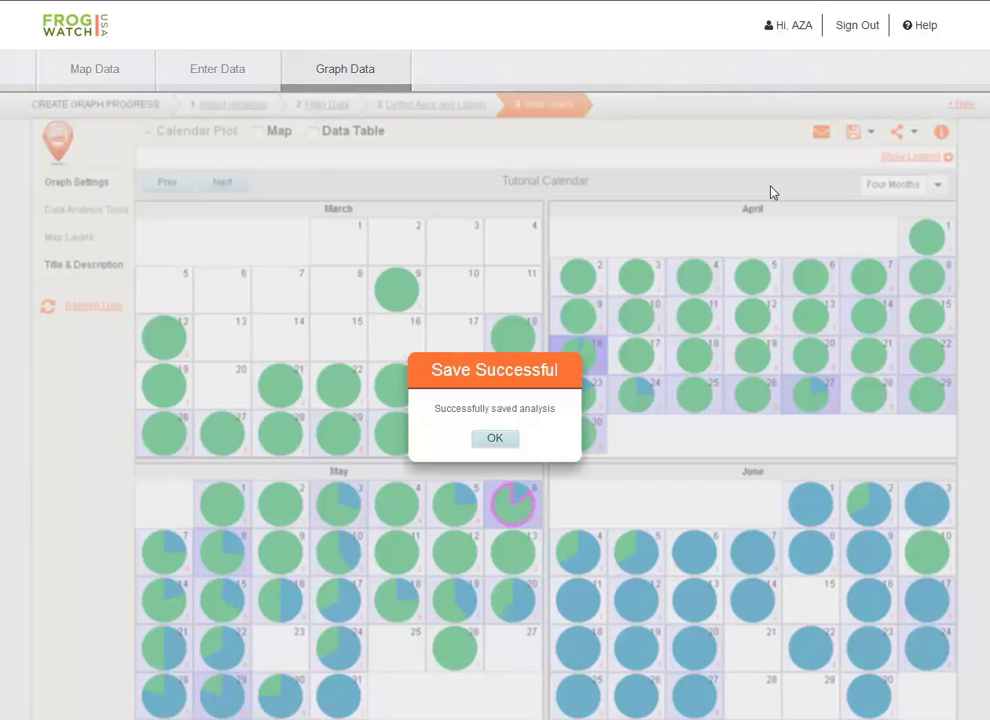
{"action": "left_click", "coordinate": [494, 437]}
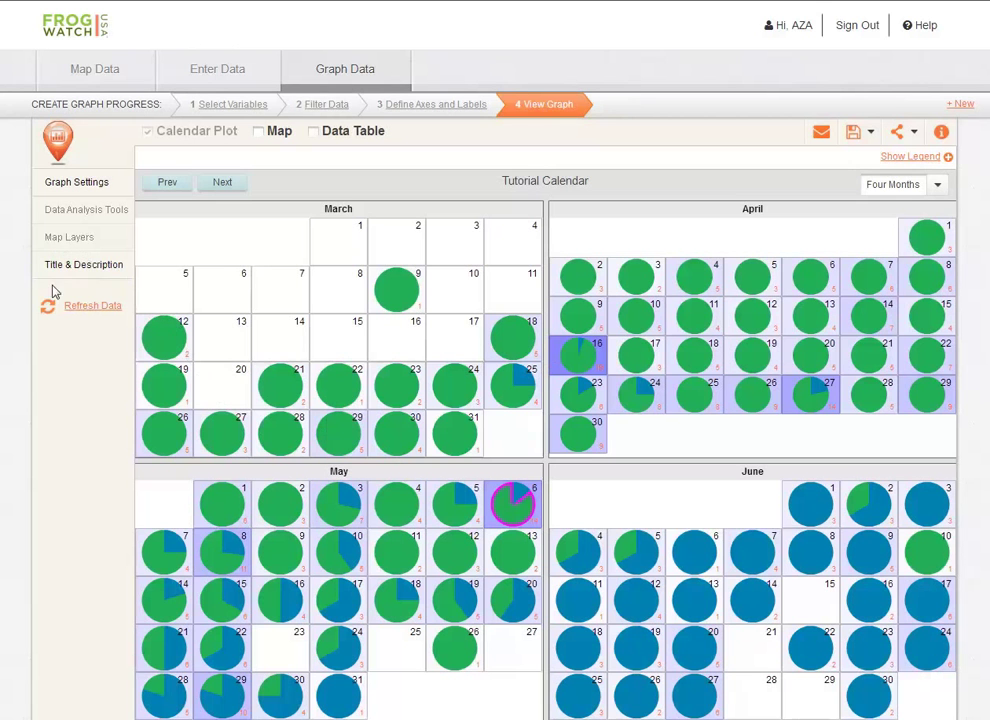
{"action": "left_click", "coordinate": [80, 306]}
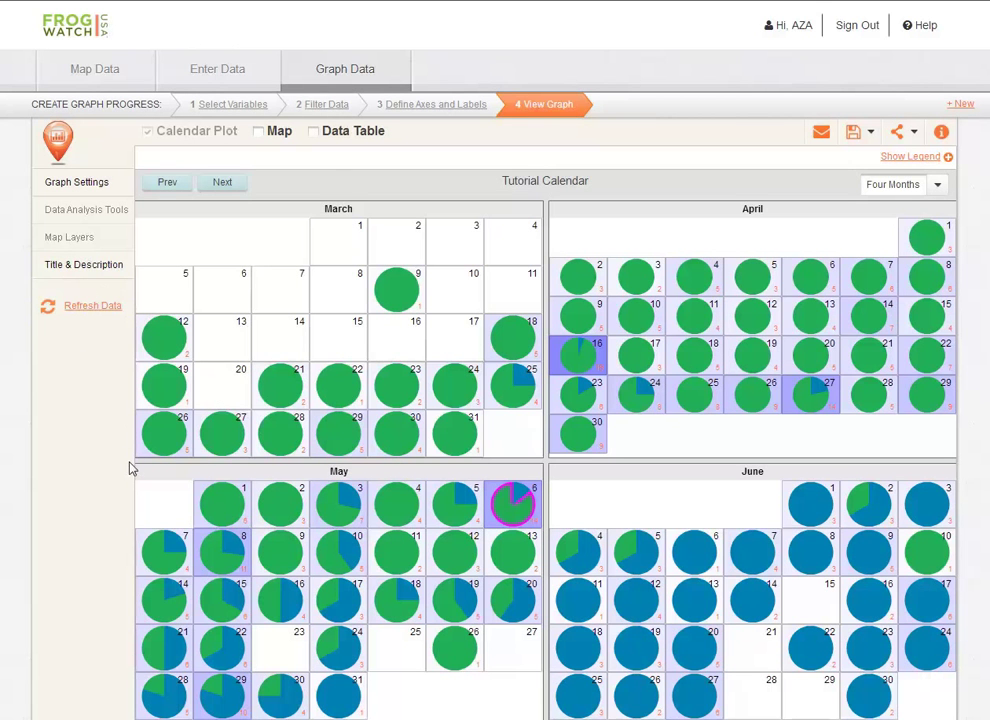